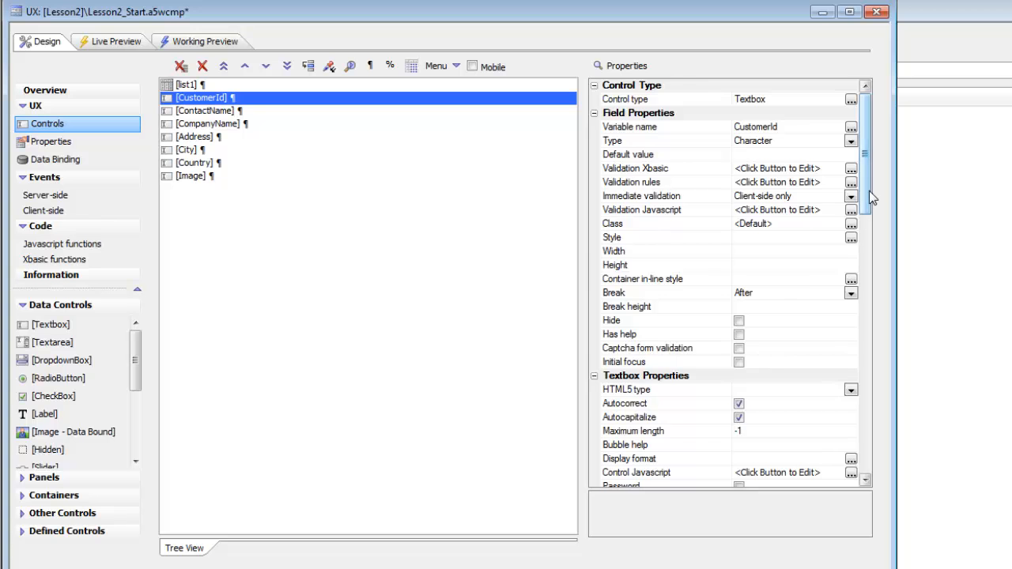
drag(869, 191, 887, 405)
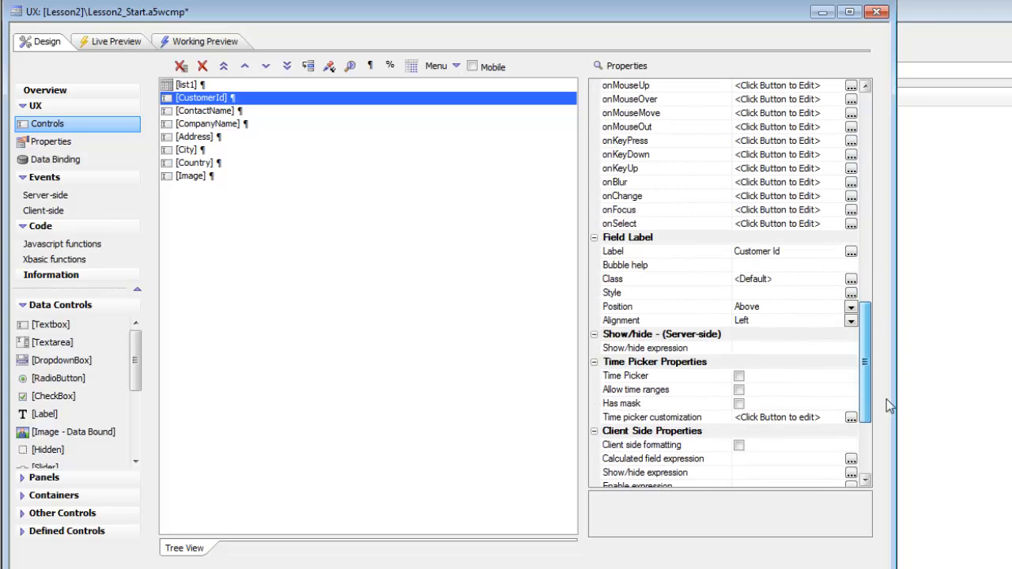
click(614, 308)
click(851, 307)
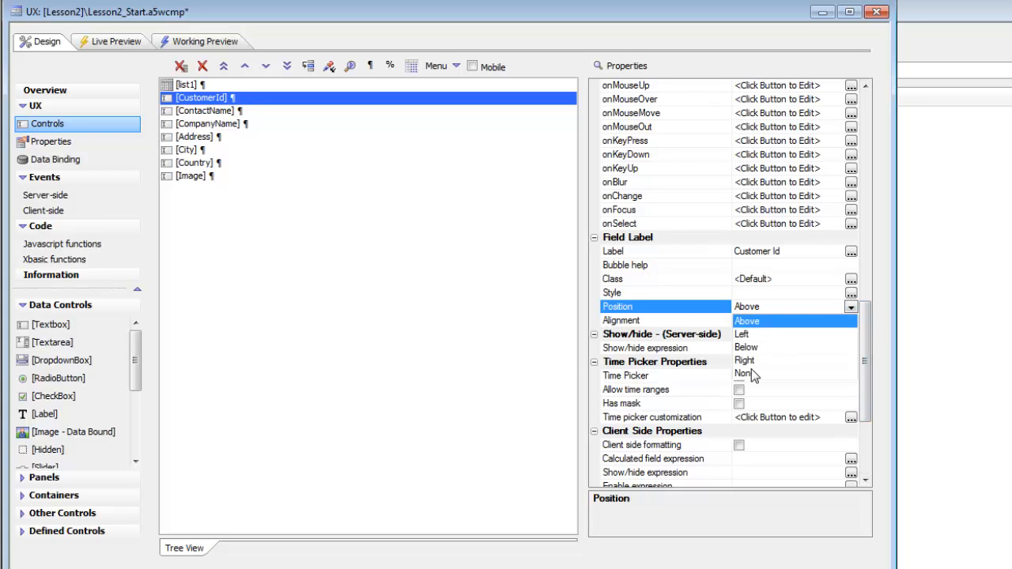
right_click(231, 107)
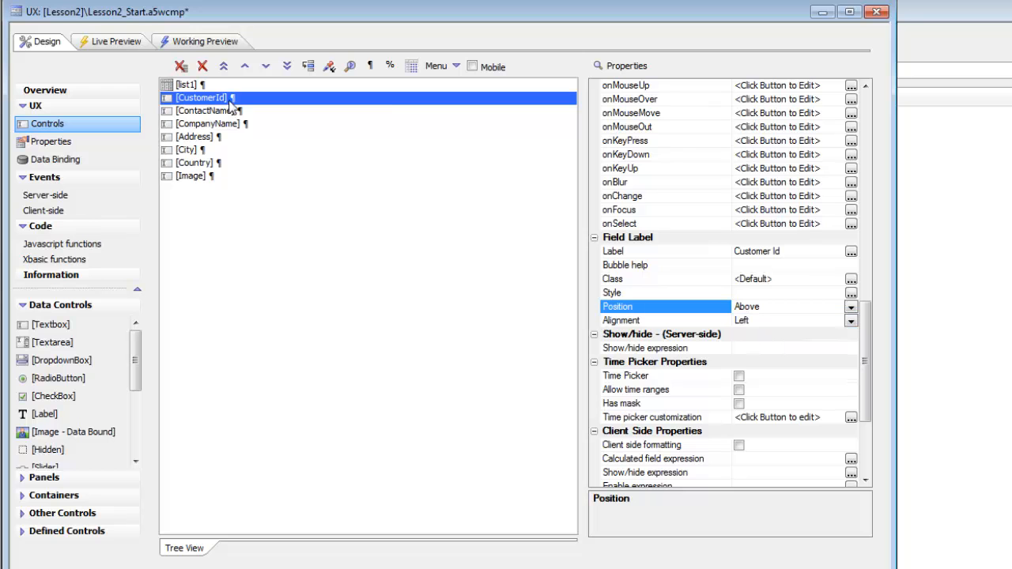
Step: Set the label position of all controls to None and check the form in the working preview
right_click(230, 103)
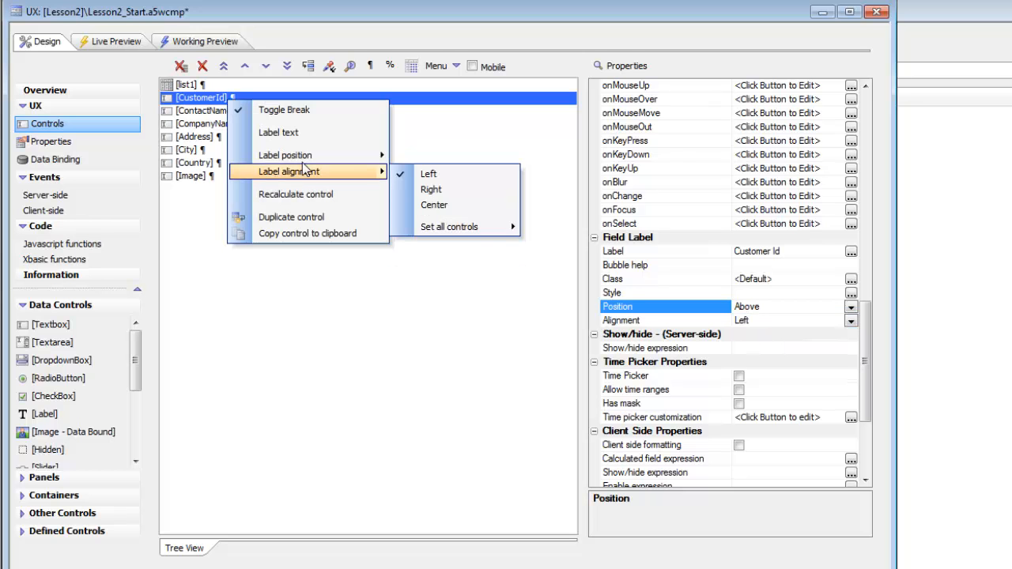
mouse_move(313, 162)
mouse_move(449, 252)
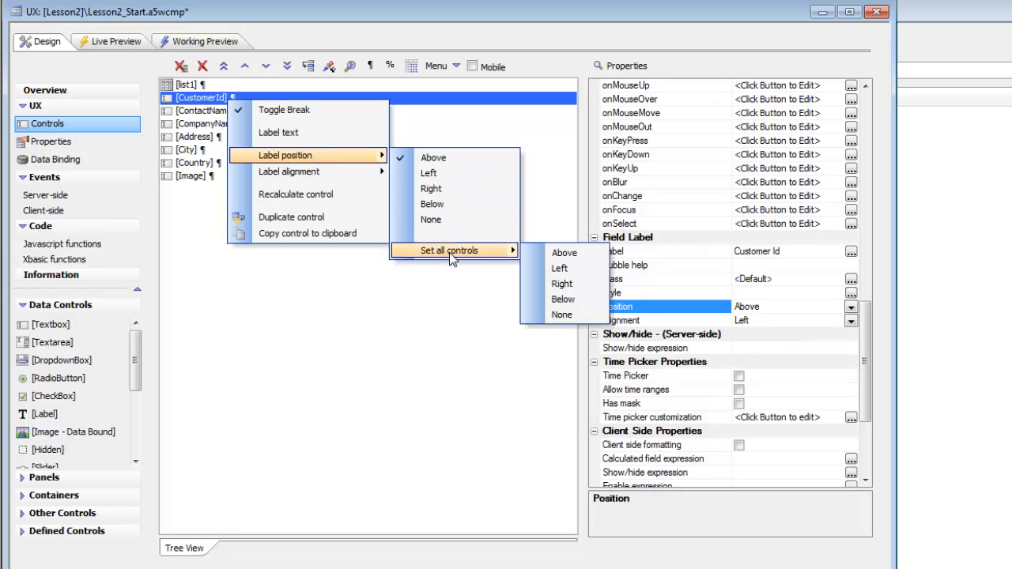
click(562, 314)
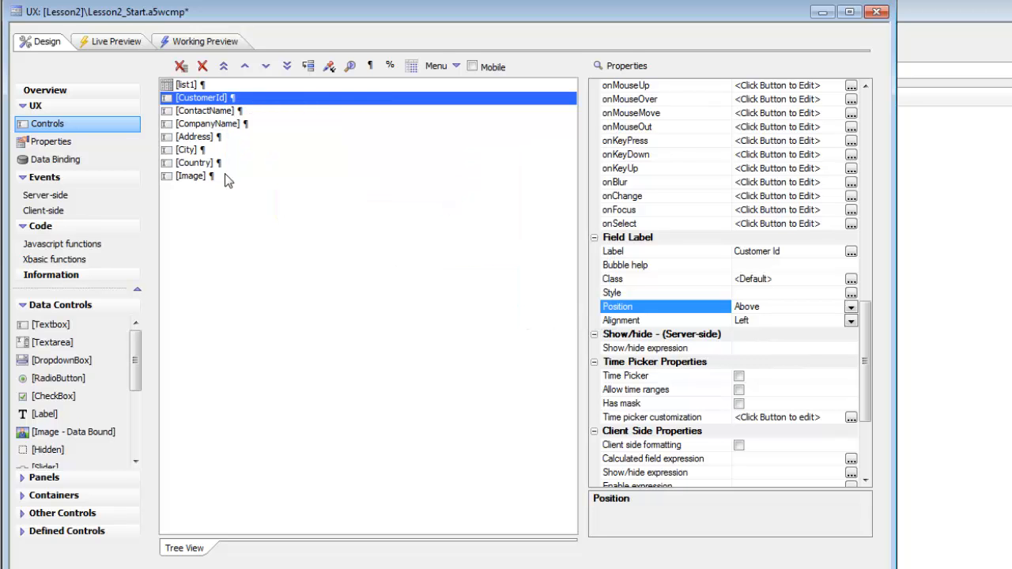
click(207, 41)
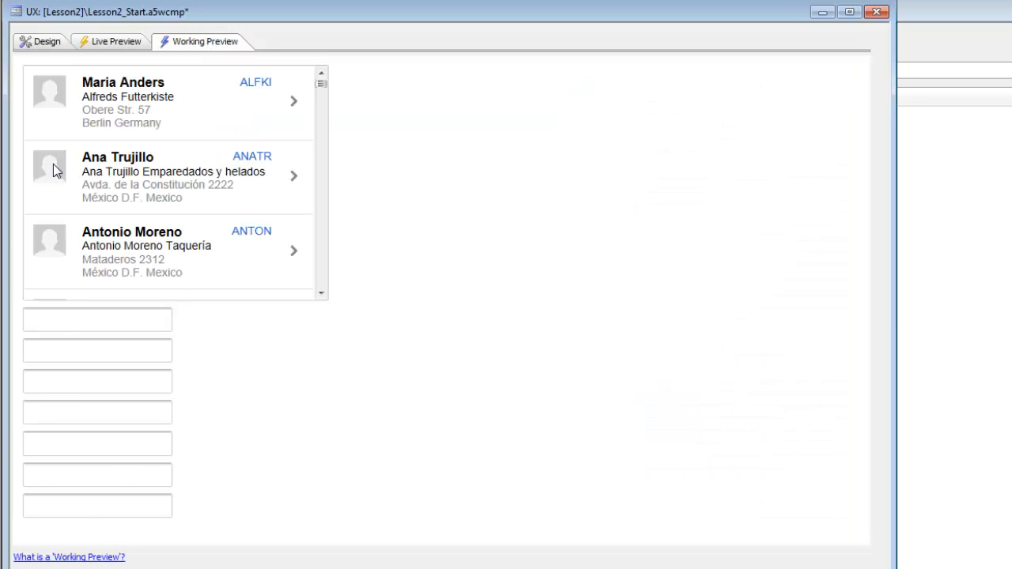
click(42, 52)
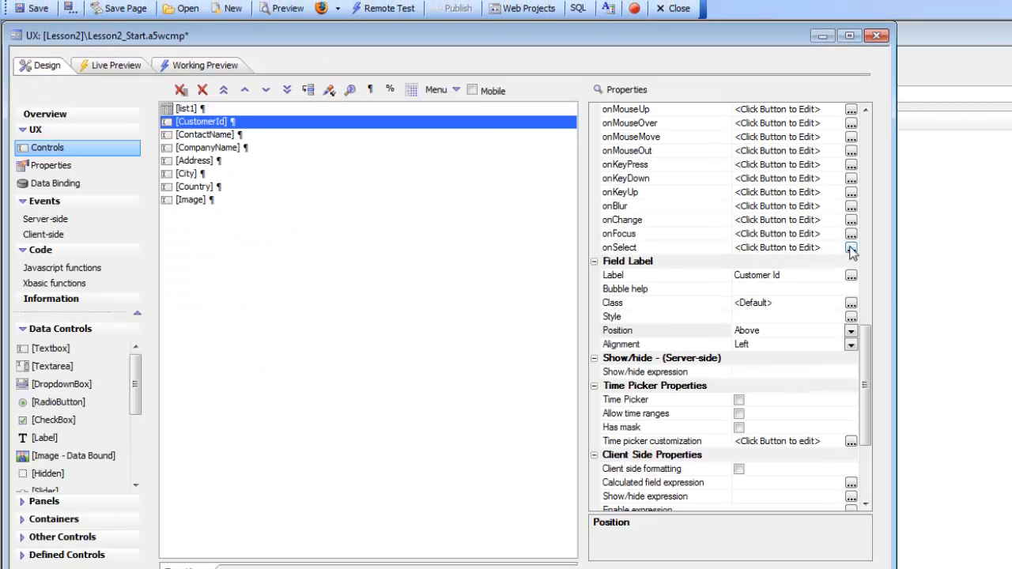
Step: Find the Watermark property by searching for "wate" and enable it for the CustomerId textbox
scroll(864, 377, down, 1)
scroll(865, 377, down, 3)
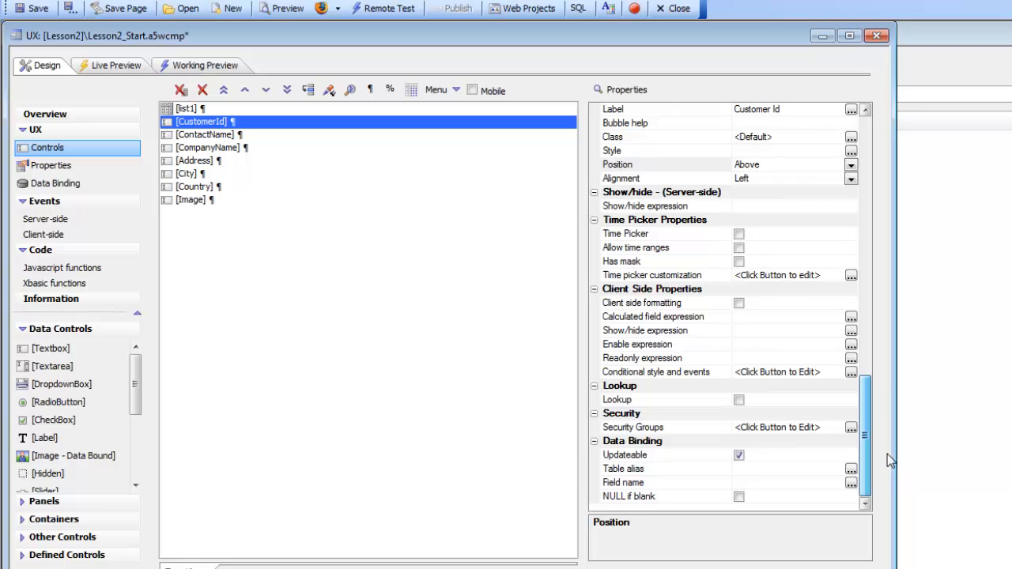
drag(894, 418, 906, 234)
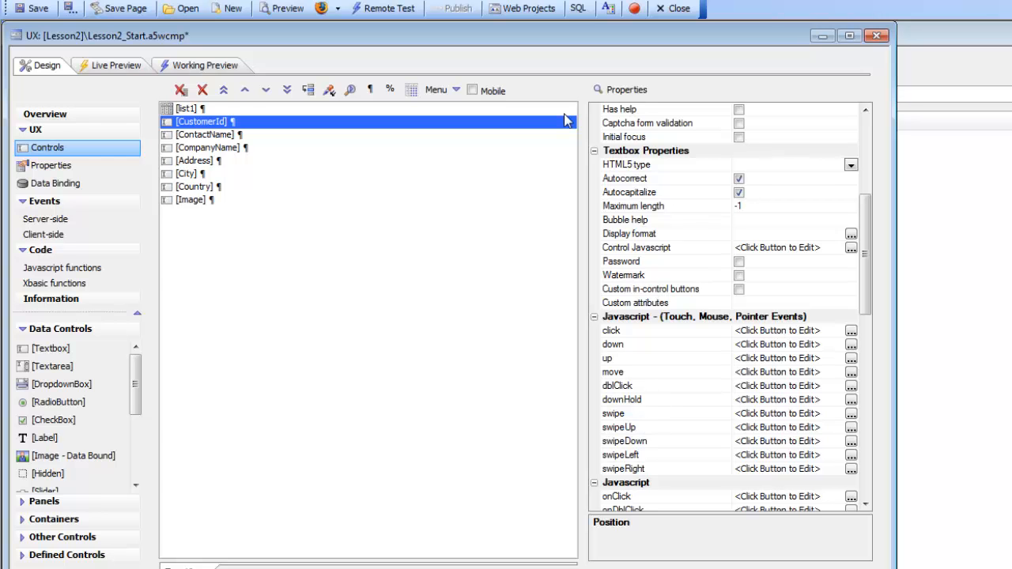
click(616, 87)
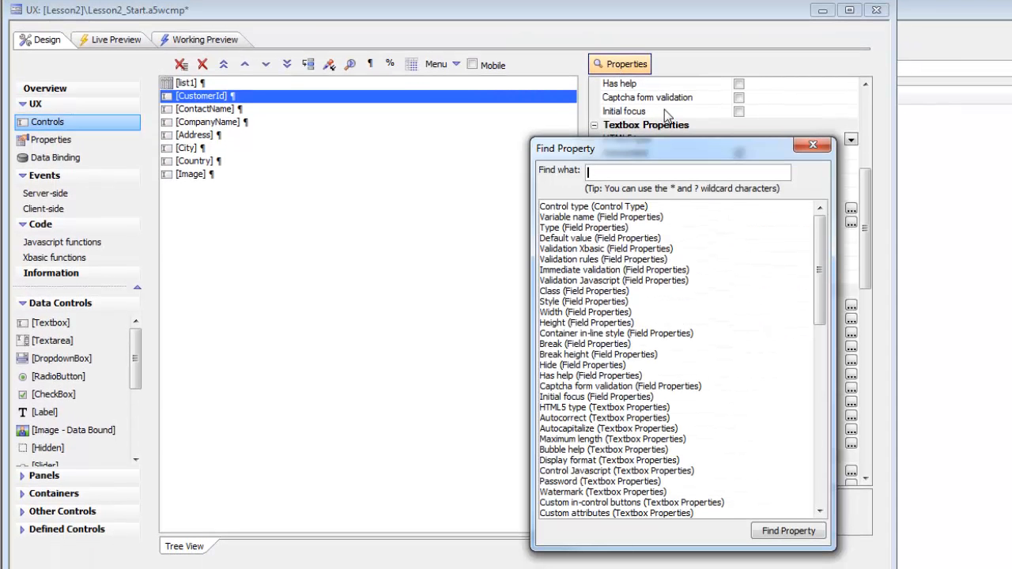
text(wate)
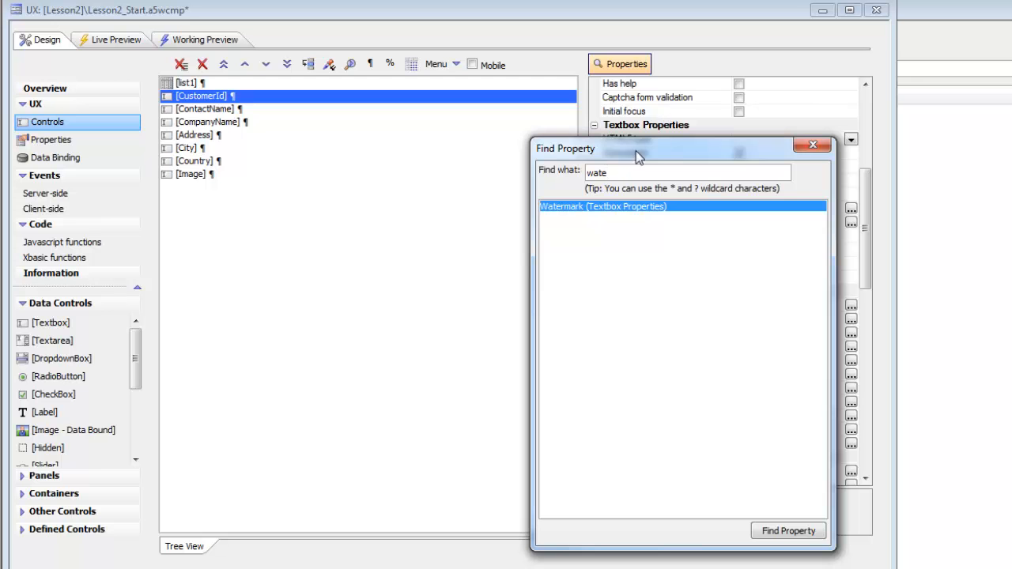
click(556, 208)
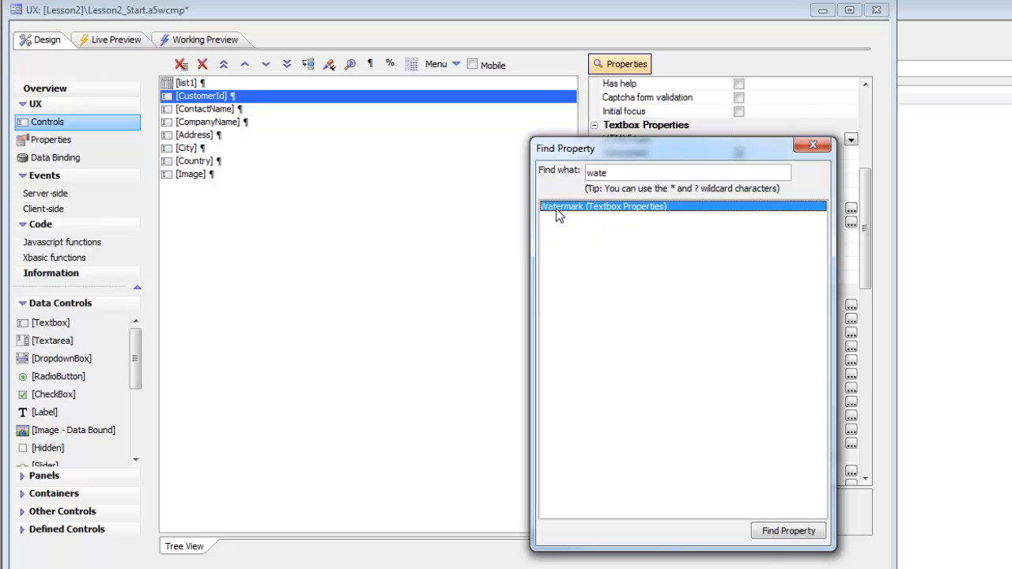
click(771, 533)
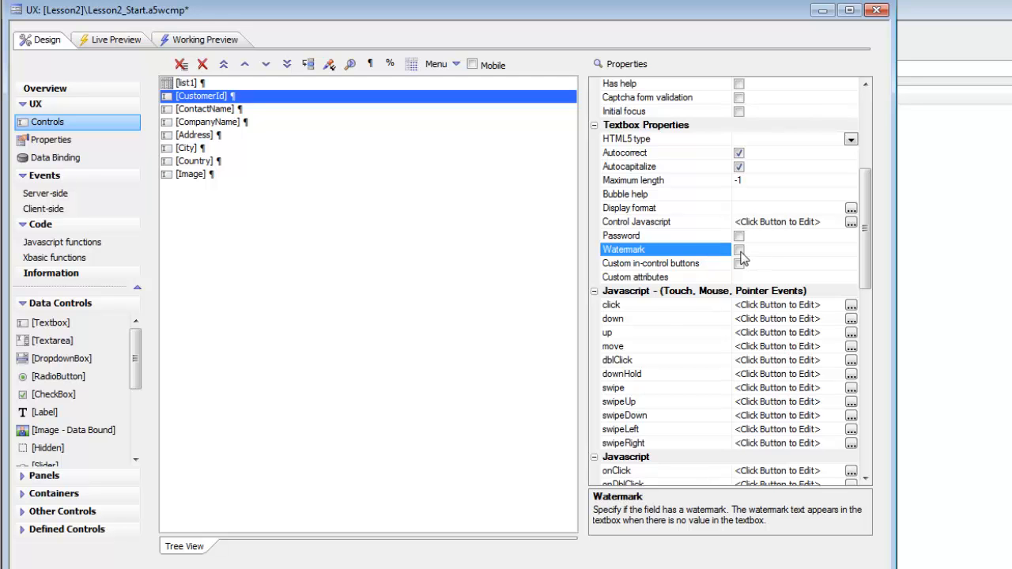
click(740, 250)
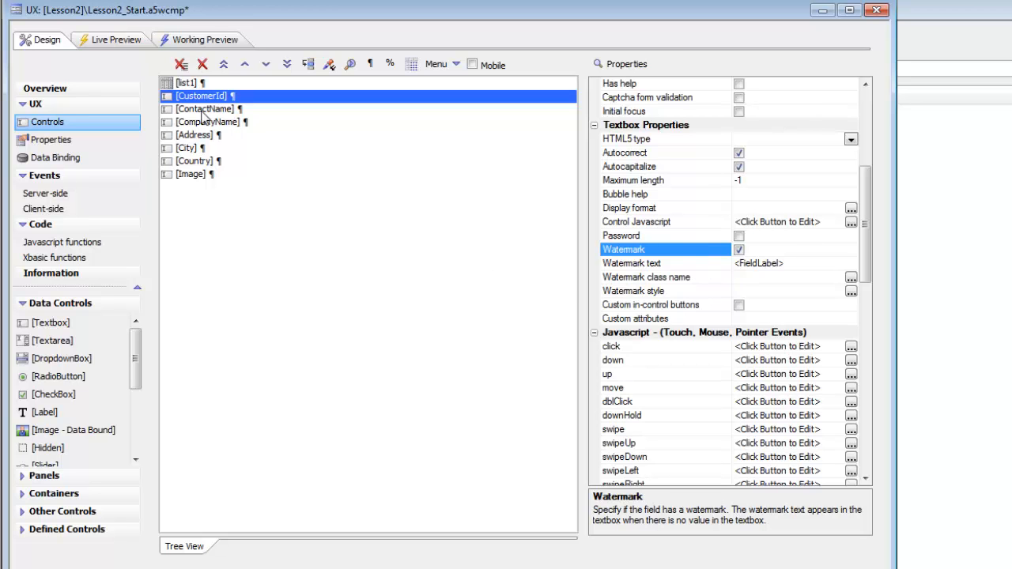
Step: Apply the enabled watermark property to ContactName, CompanyName, Address, City, Country and Image in one go
click(327, 67)
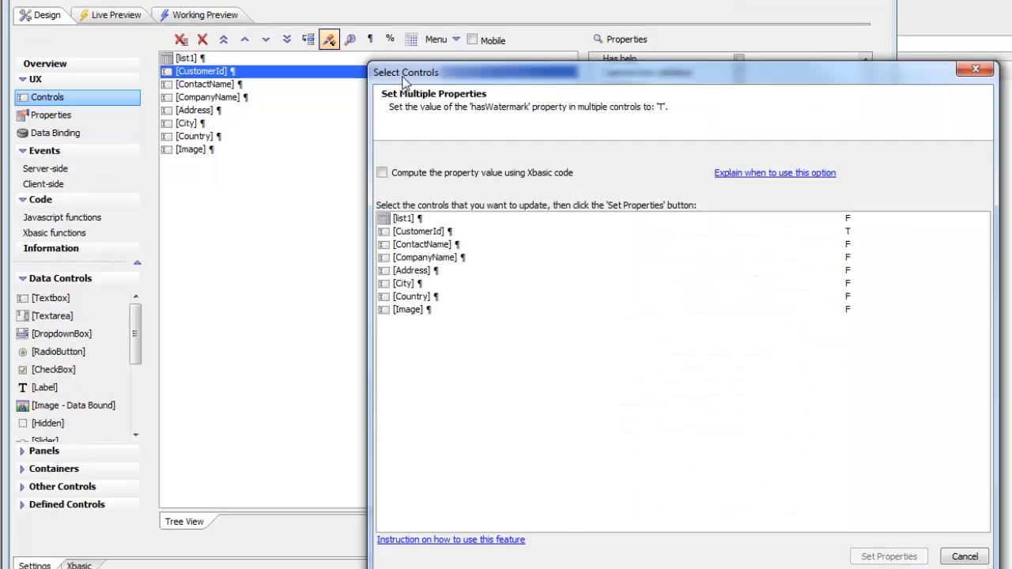
drag(485, 73, 330, 42)
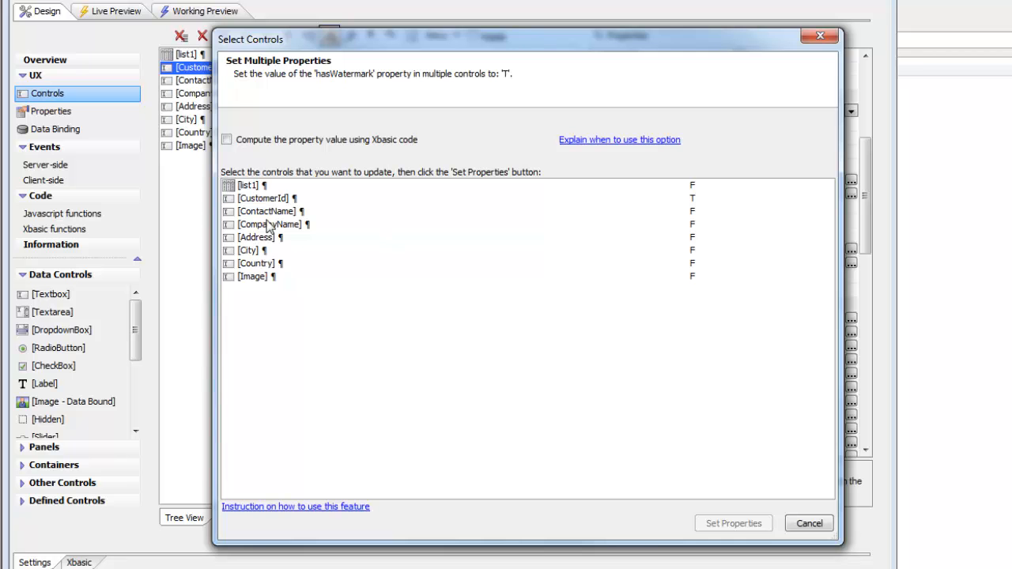
drag(293, 214, 298, 302)
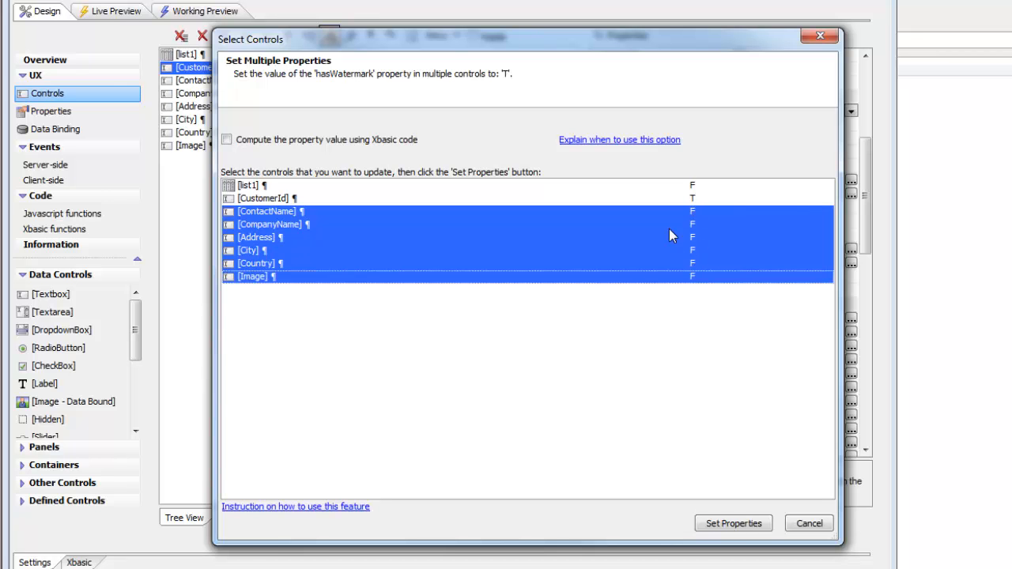
click(719, 525)
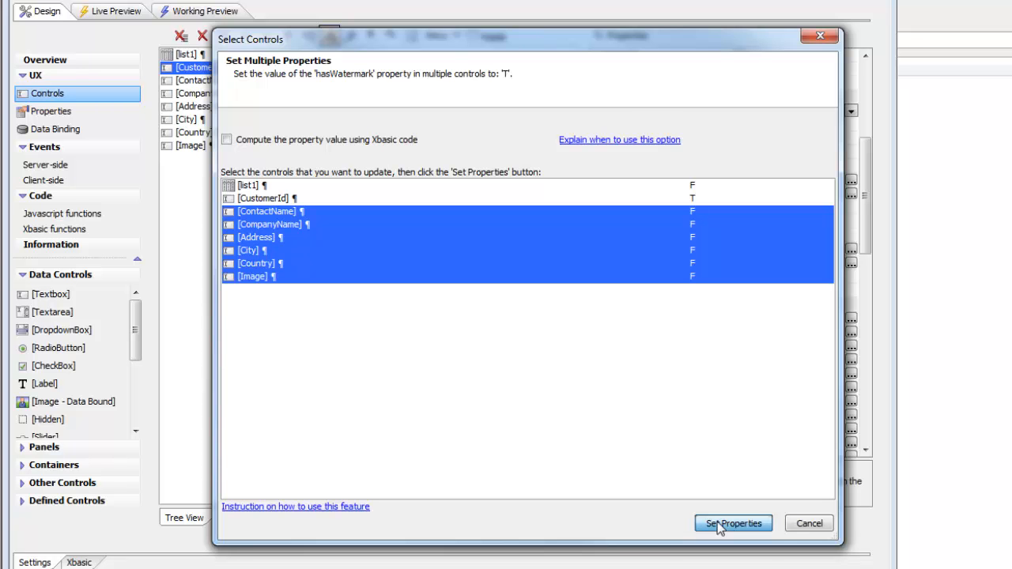
Step: Check the Country field's watermark setting and examine the textbox watermarks in the working preview
click(198, 133)
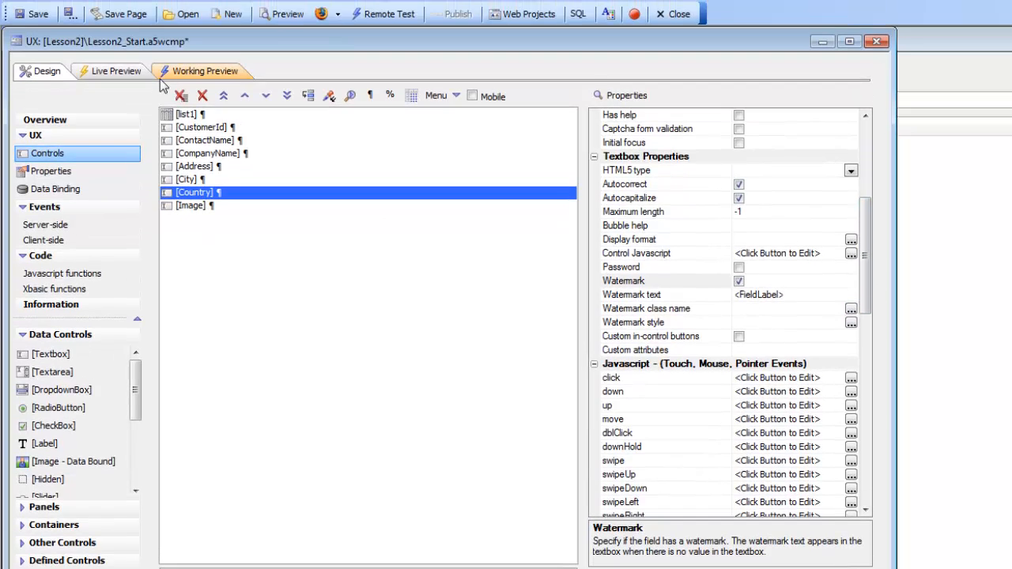
click(190, 71)
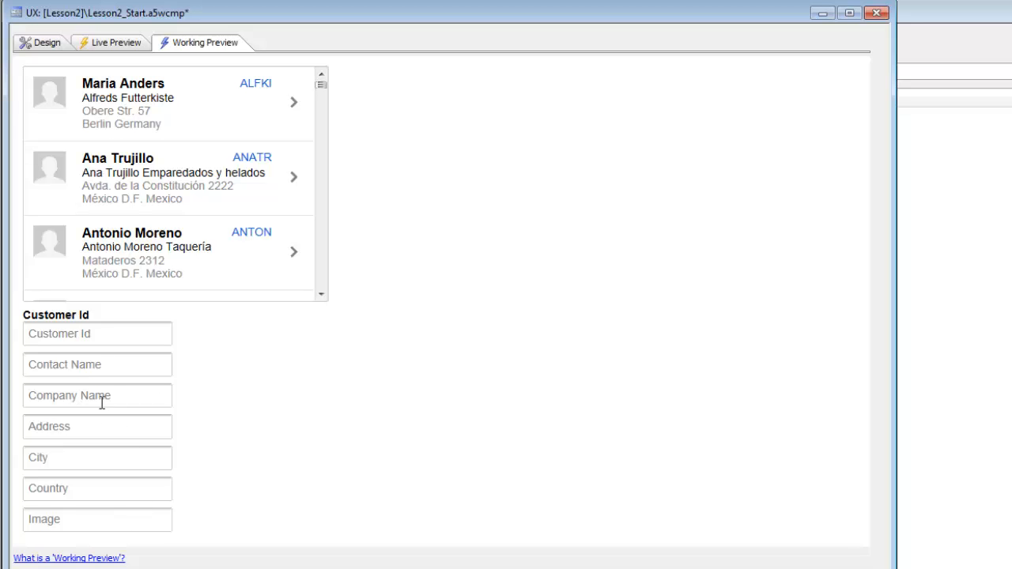
click(132, 331)
click(43, 43)
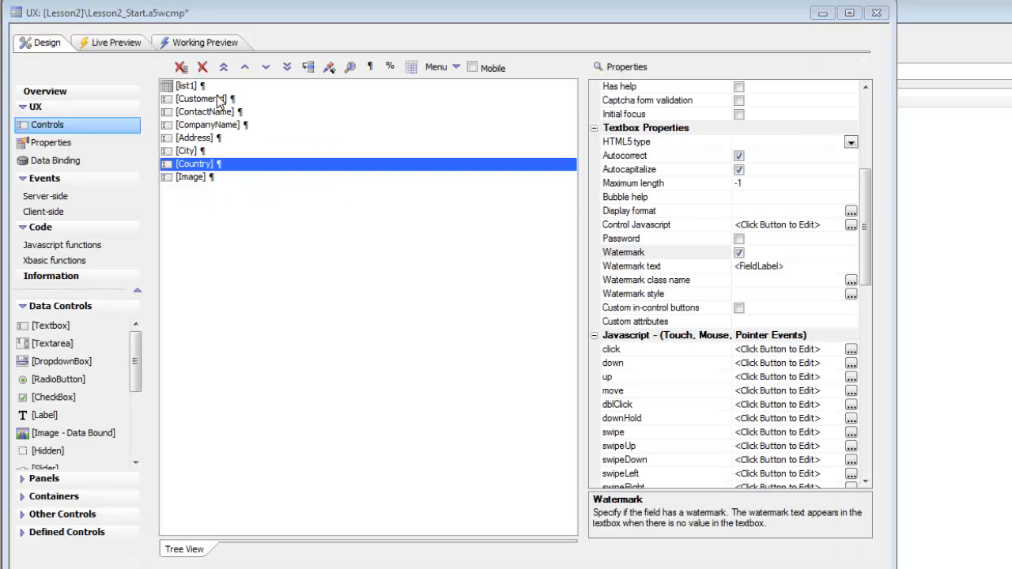
Step: Set the CustomerId watermark text to "Customer Id (required)" and check it in the working preview
click(217, 98)
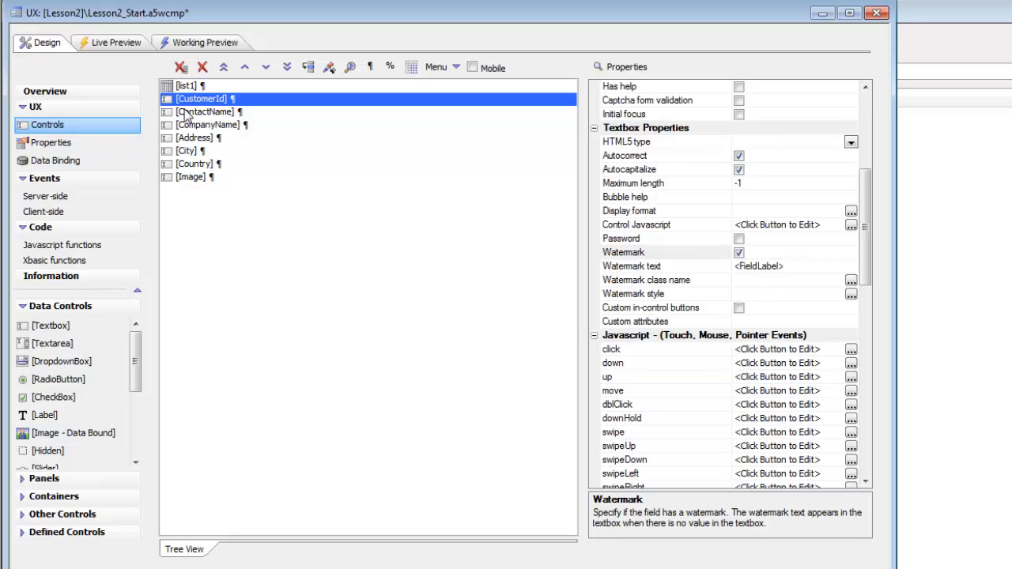
click(709, 267)
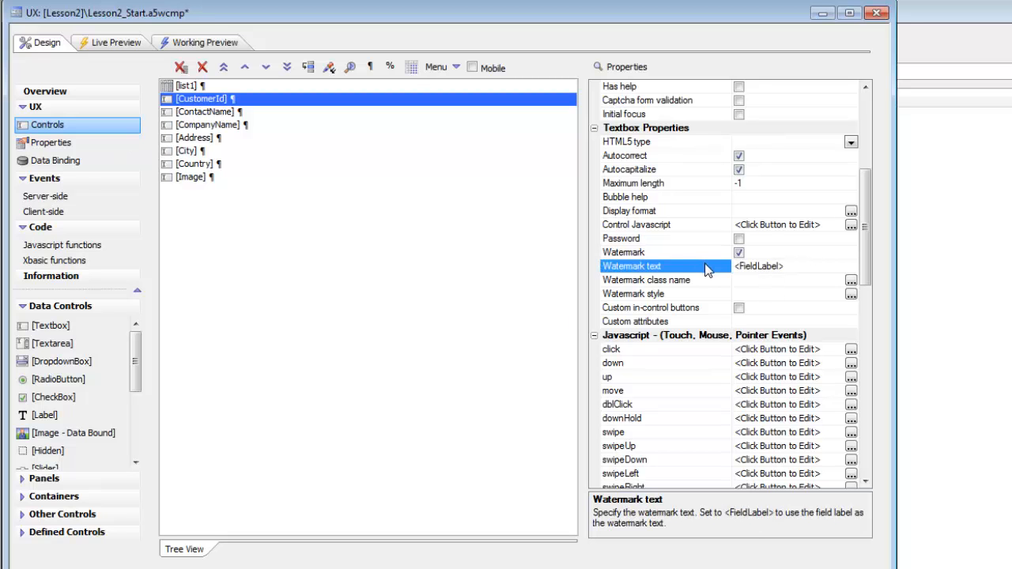
click(788, 266)
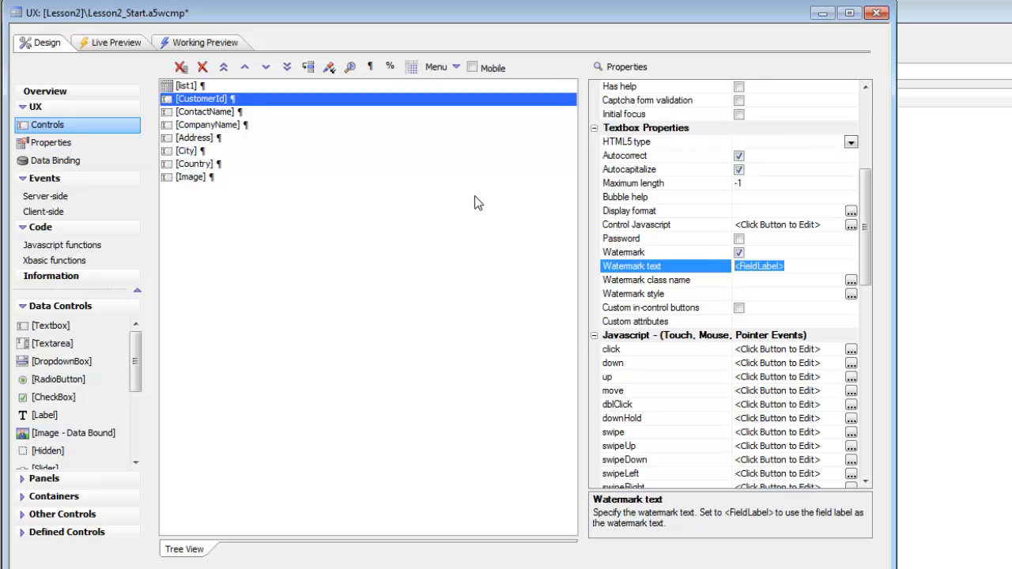
text(Customer Id ()
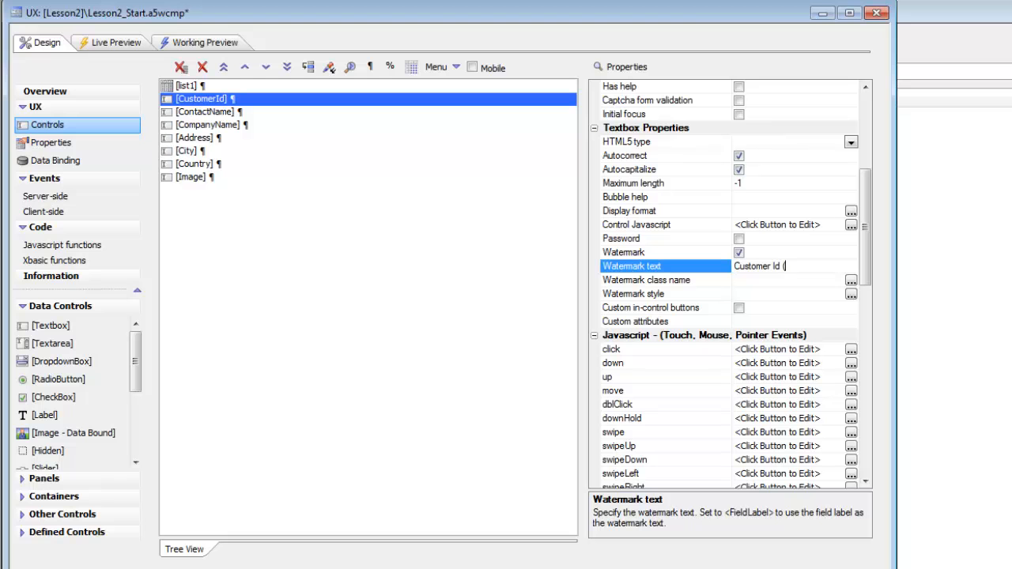
text(required)
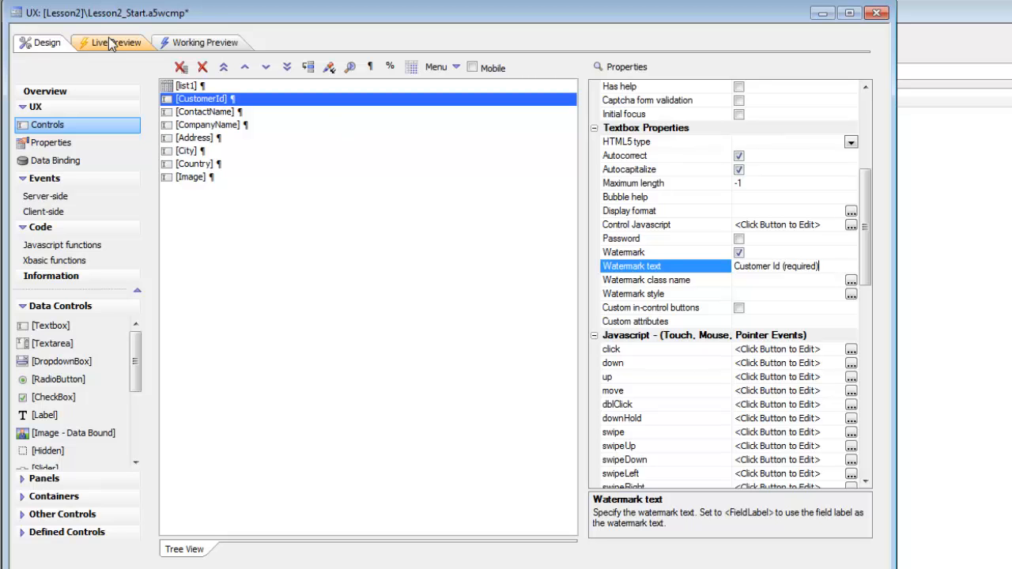
click(212, 46)
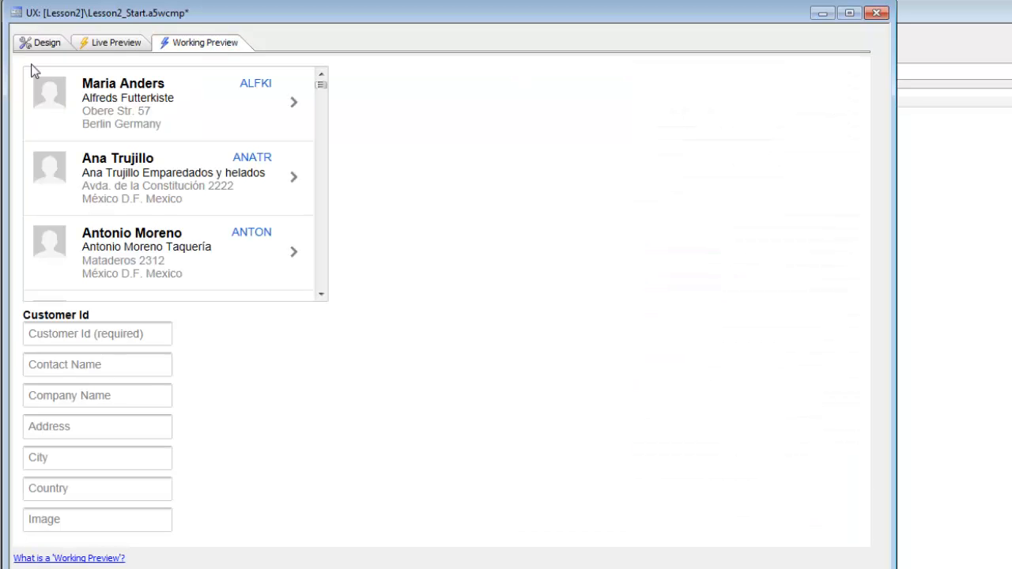
click(38, 45)
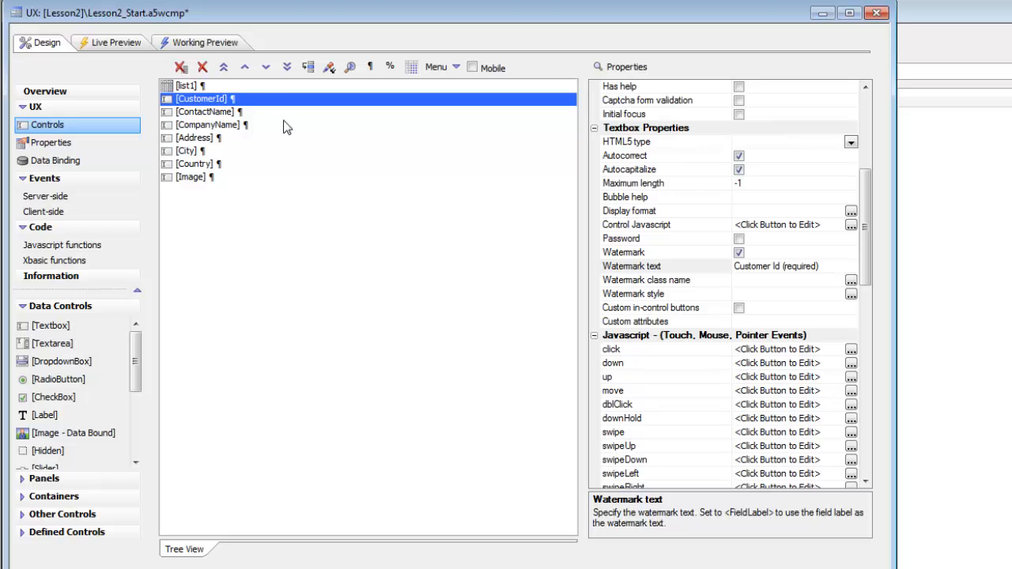
Step: Set the Address field's watermark text to "Address (required)"
click(196, 138)
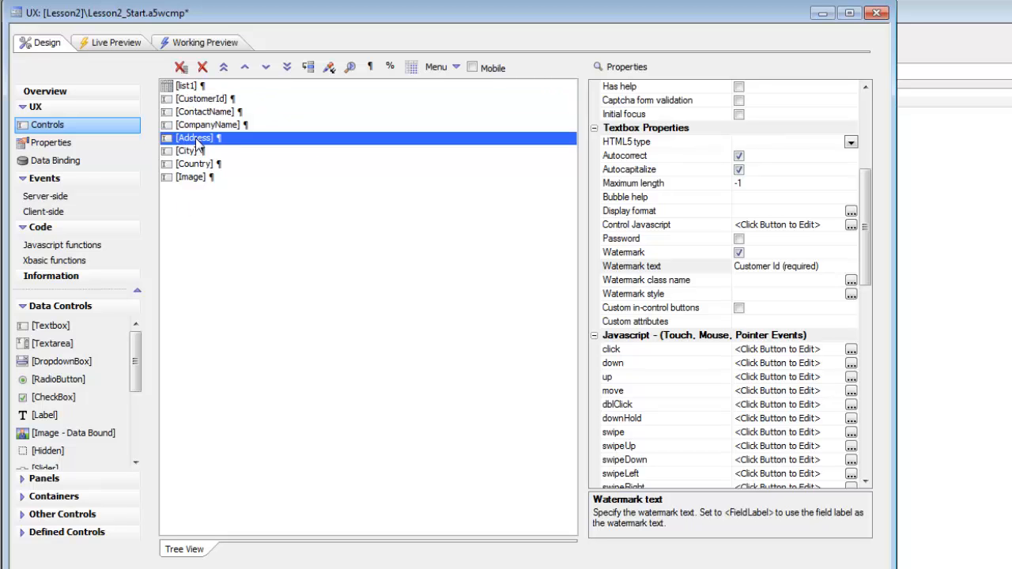
click(714, 269)
text(A)
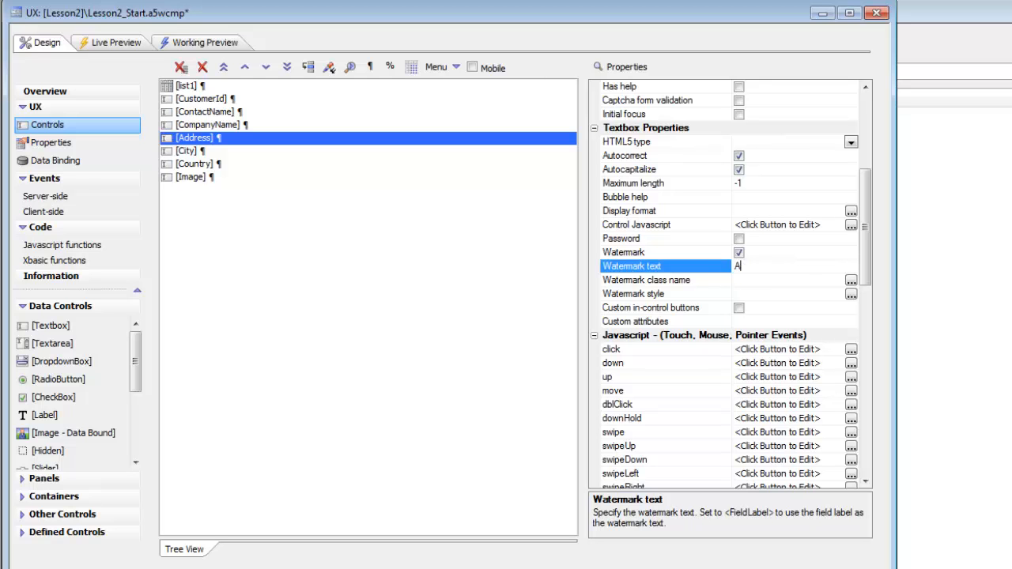
text(ddress (required))
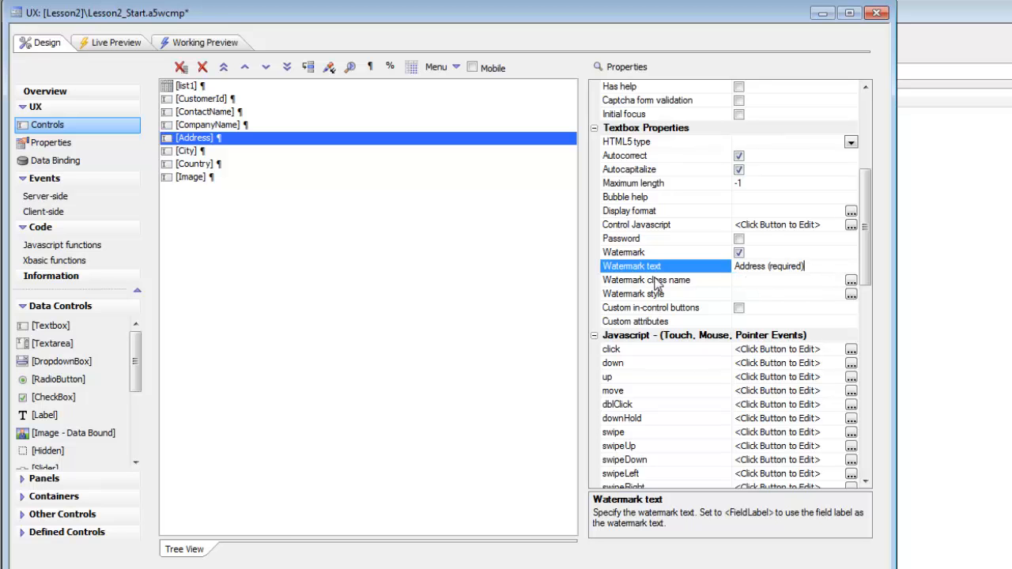
Step: Set the City field's watermark text to "City (required)"
click(190, 153)
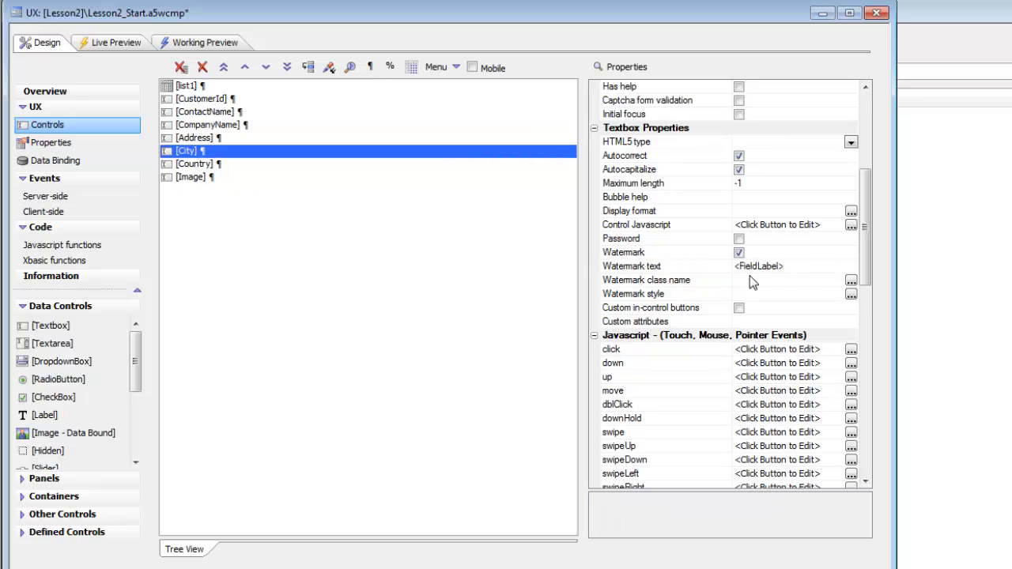
click(725, 269)
text(Ci)
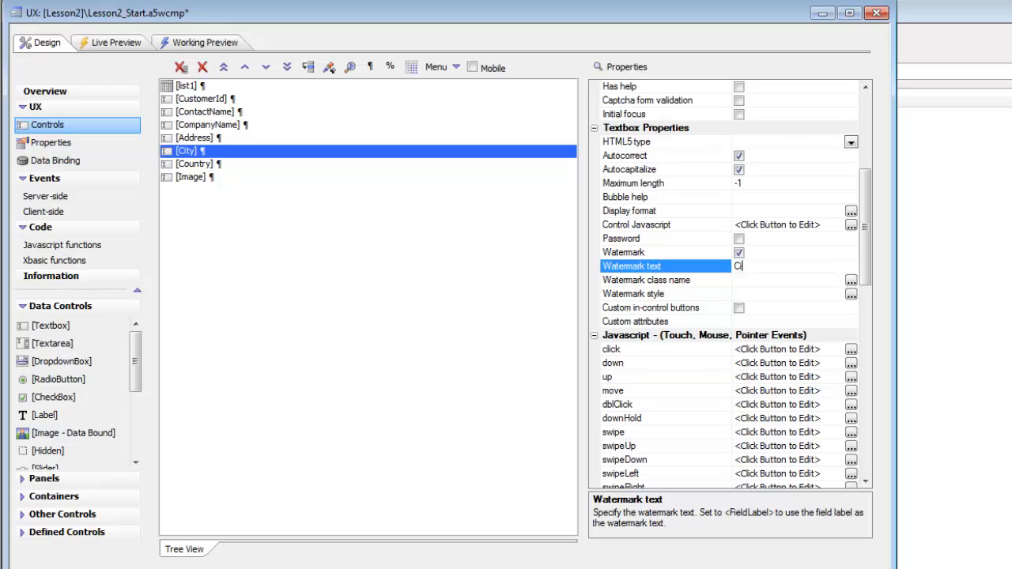
text(ty (required)
Step: Set the Country field's watermark text to "Country (required)" and check the fields in the working preview
click(191, 166)
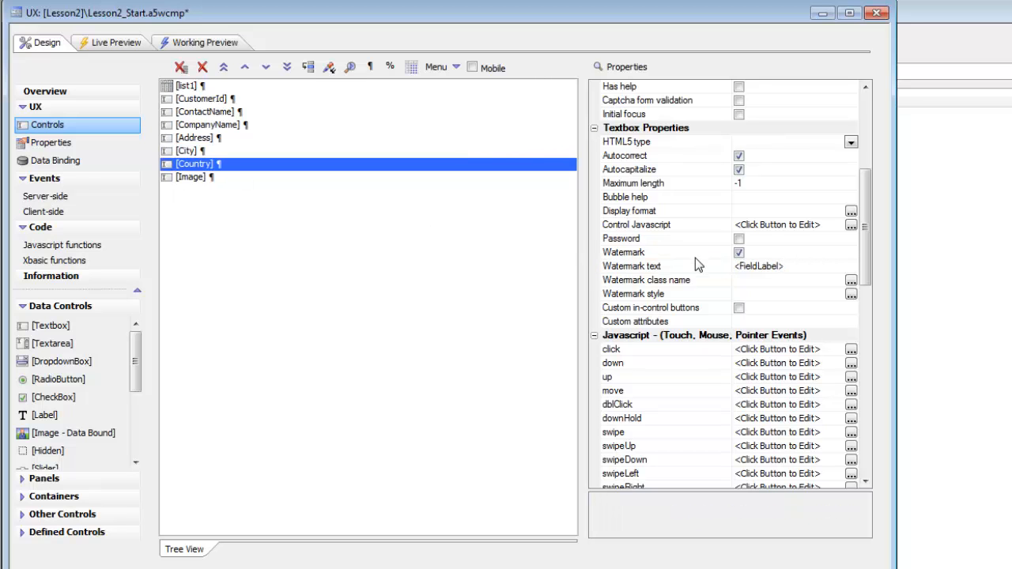
click(616, 267)
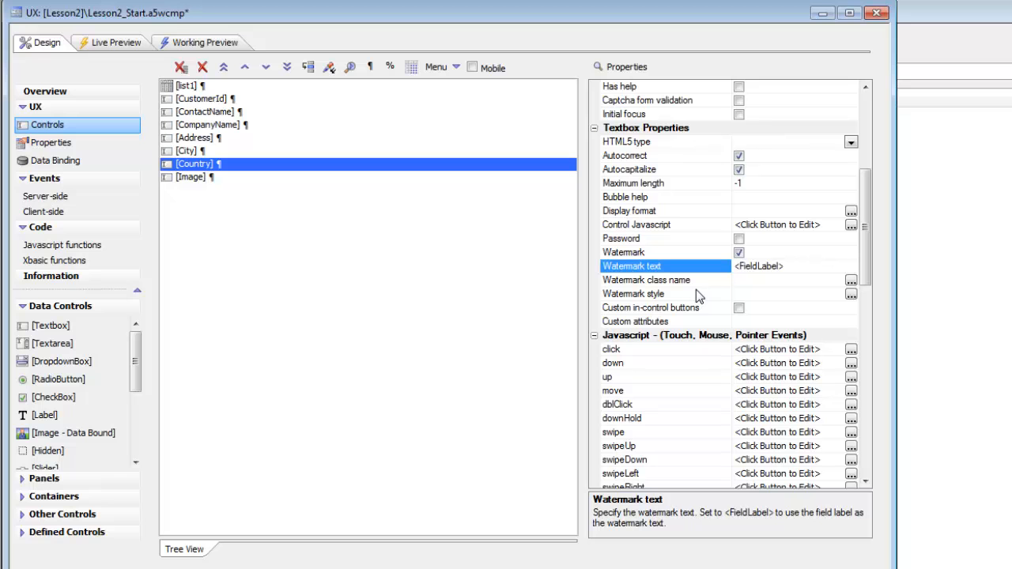
text(Country (required))
click(194, 43)
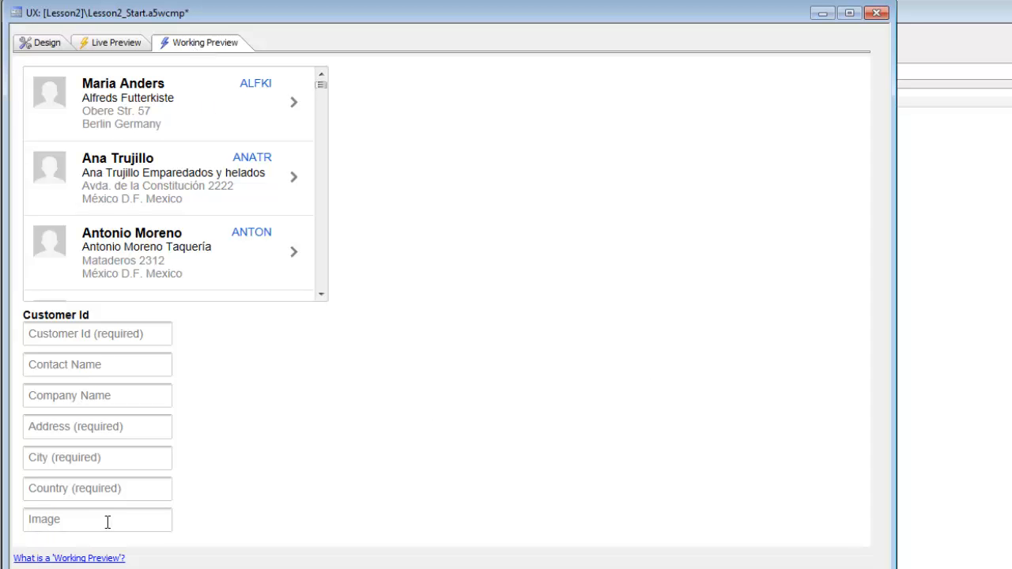
click(74, 521)
Step: Return to the design and change the Image field's control type from a textbox to Image
click(47, 43)
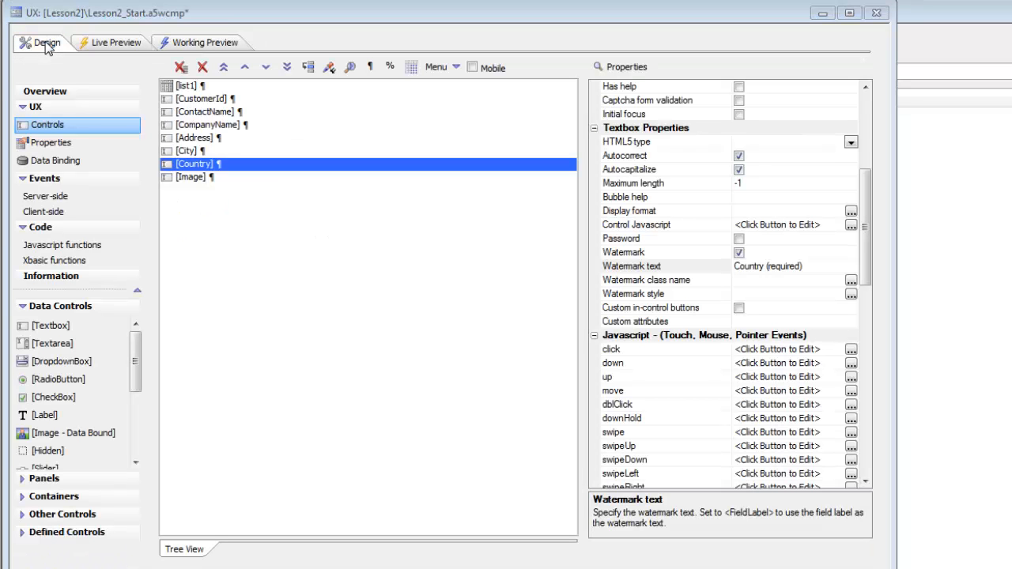
click(191, 177)
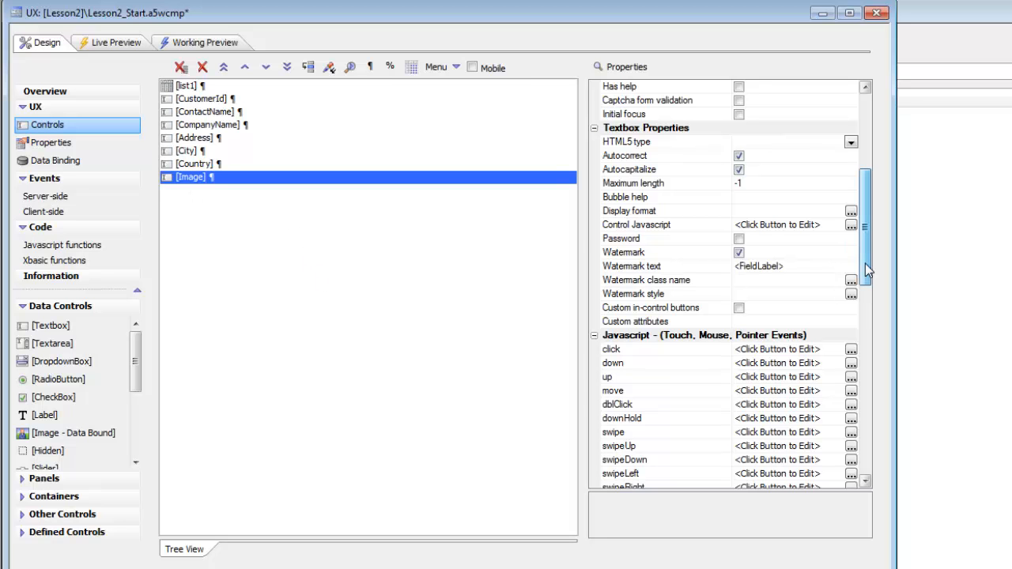
drag(866, 256, 880, 180)
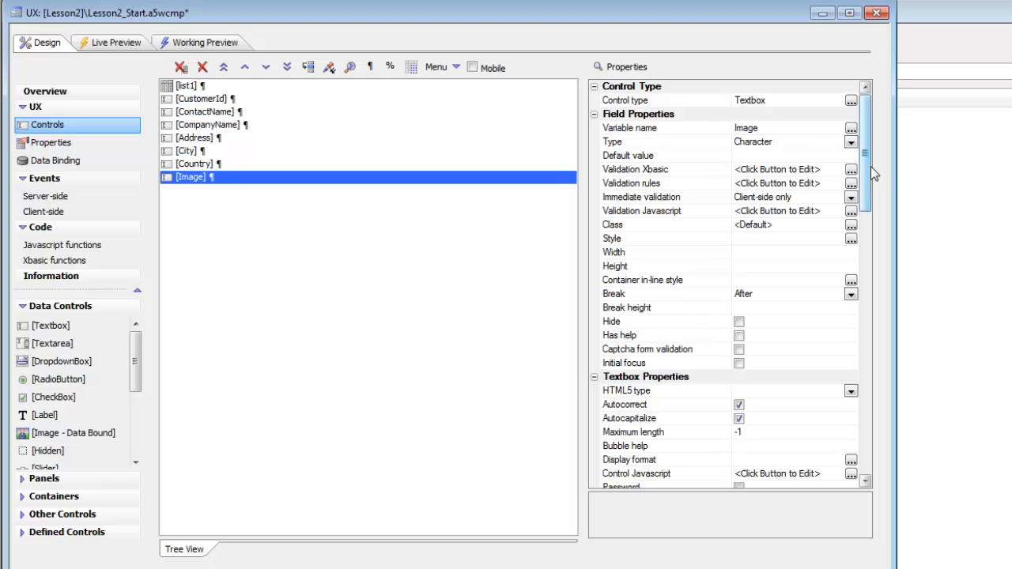
click(653, 103)
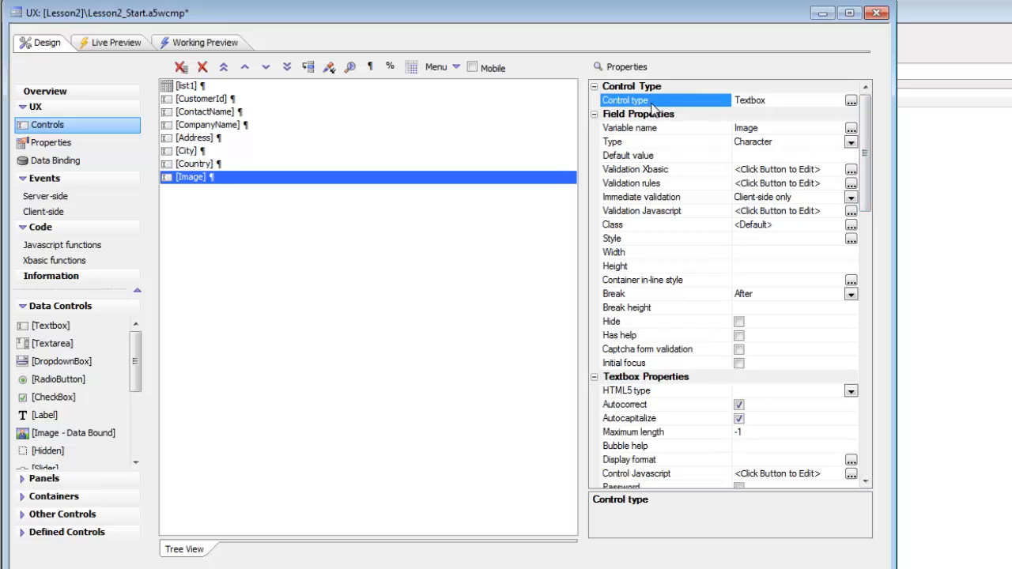
click(851, 102)
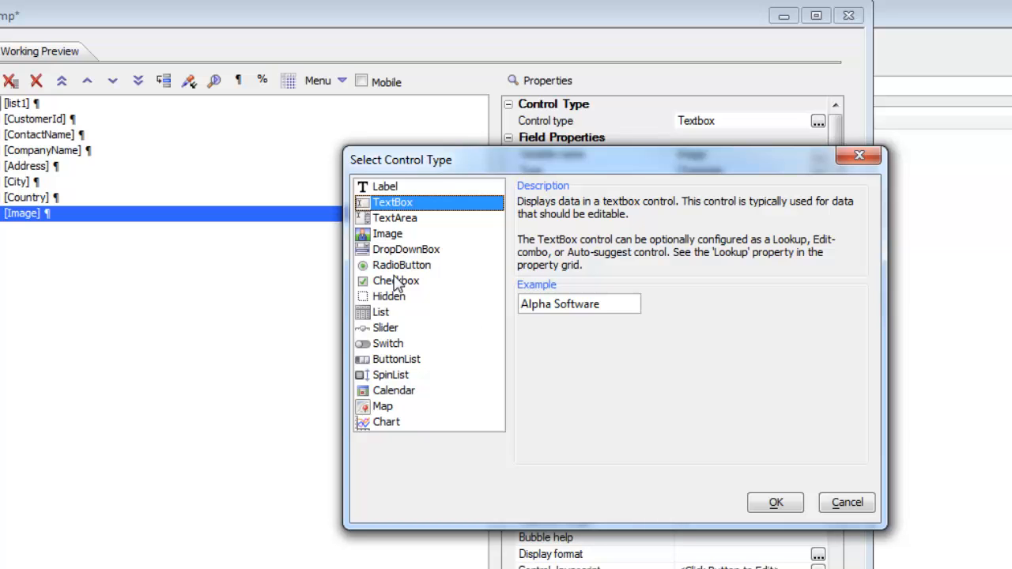
click(386, 236)
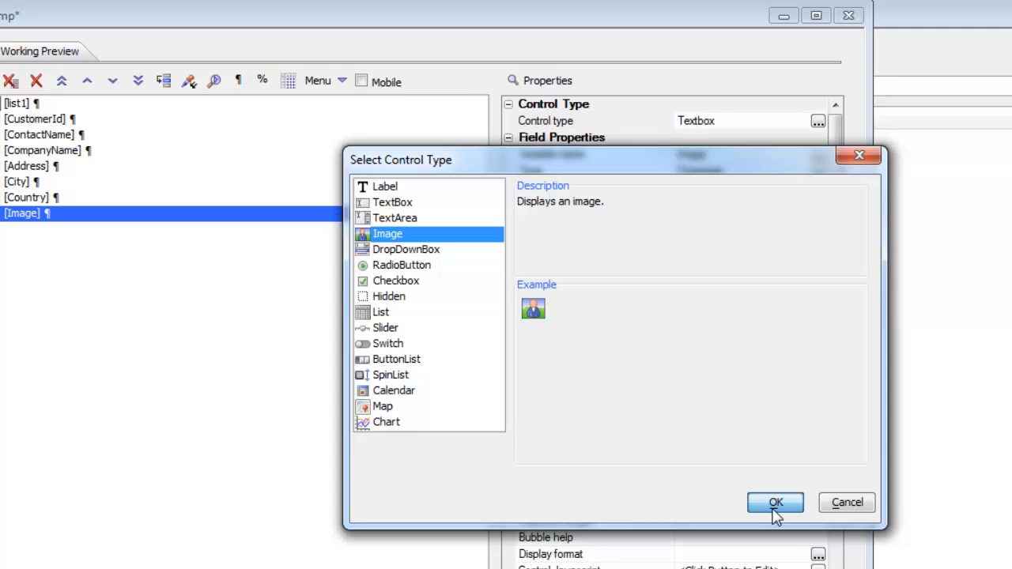
click(774, 506)
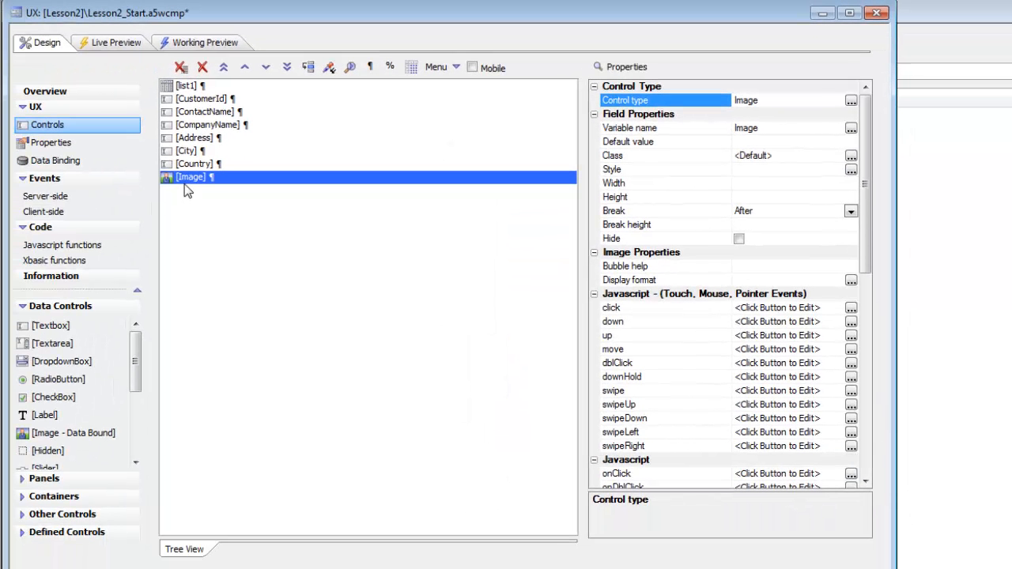